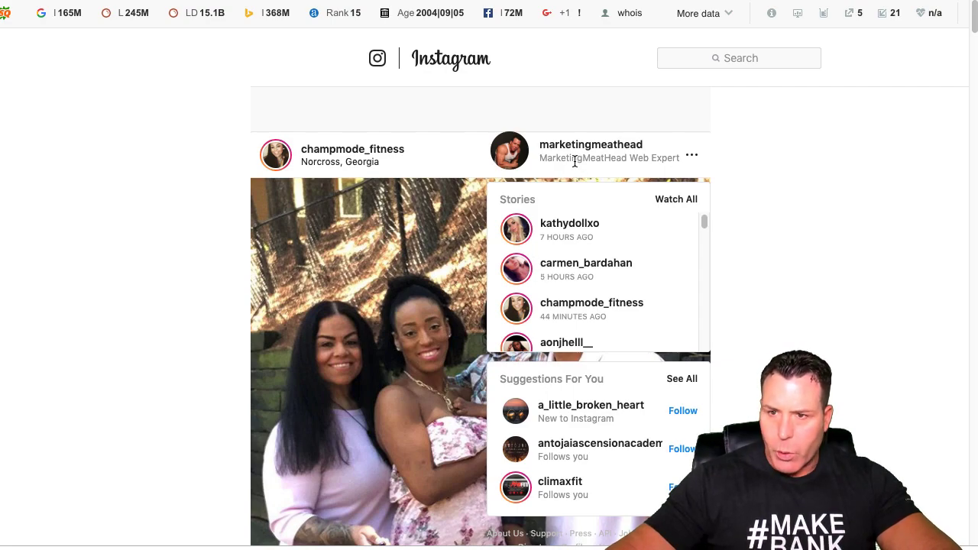
Open the profile's Edit Profile form and copy the entire bio text.
left_click(595, 148)
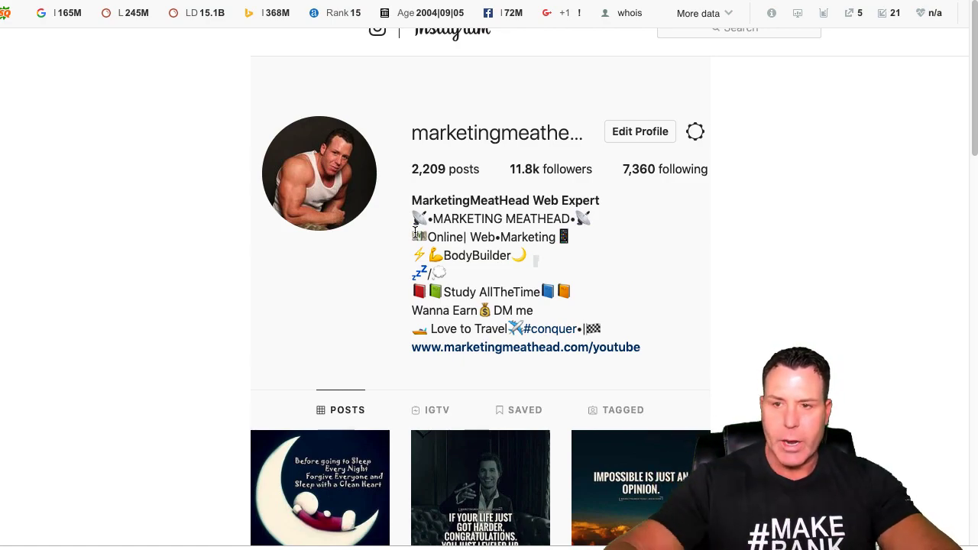
left_click(640, 133)
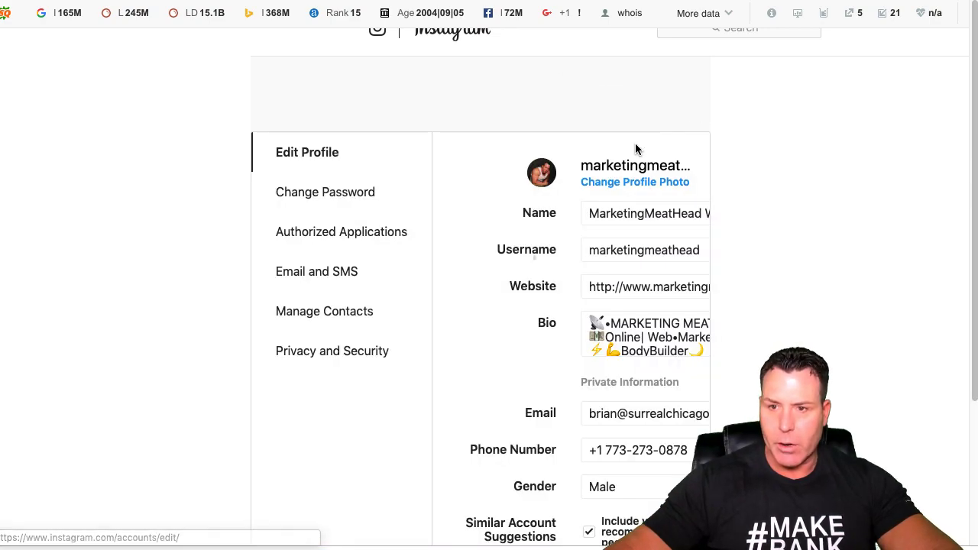
left_click(590, 321)
key("ctrl+a")
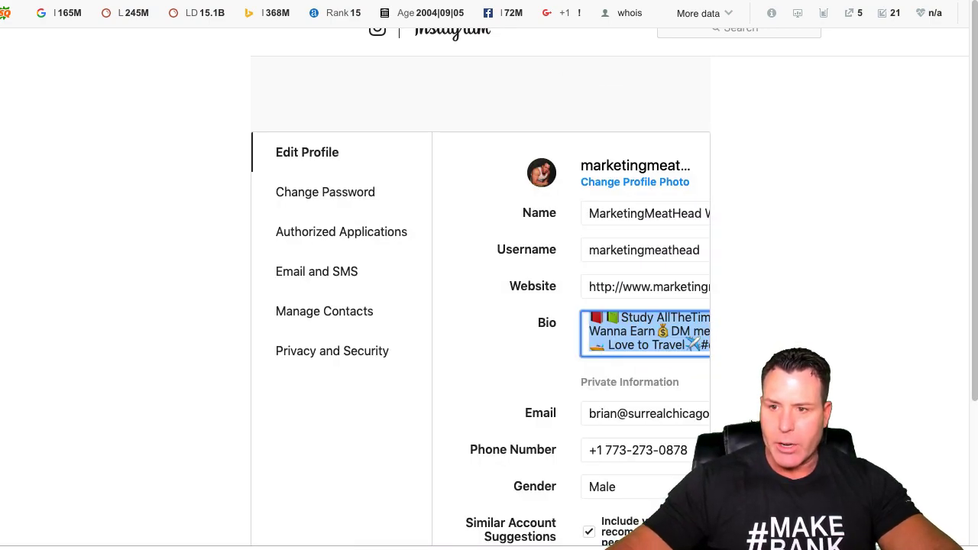
right_click(632, 339)
left_click(660, 449)
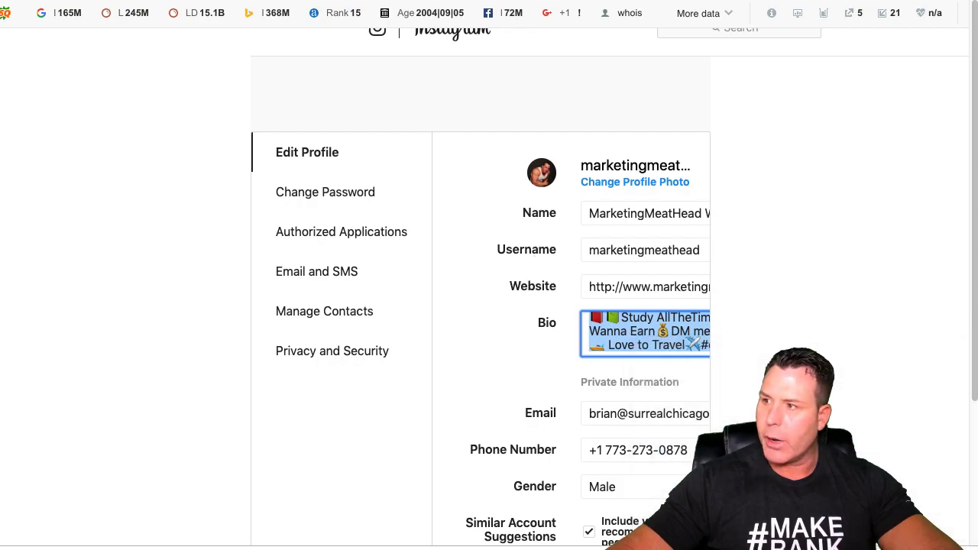
In Notes, paste the bio under the Marketing Meathead heading, followed by two blank lines.
key("super+Tab")
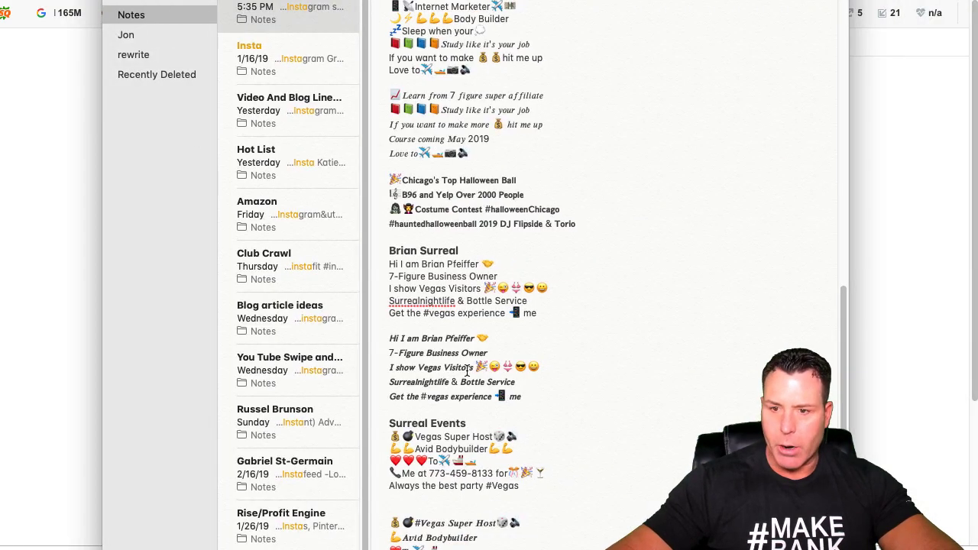
scroll(596, 328, "down", 5)
scroll(561, 356, "up", 3)
scroll(581, 397, "down", 3)
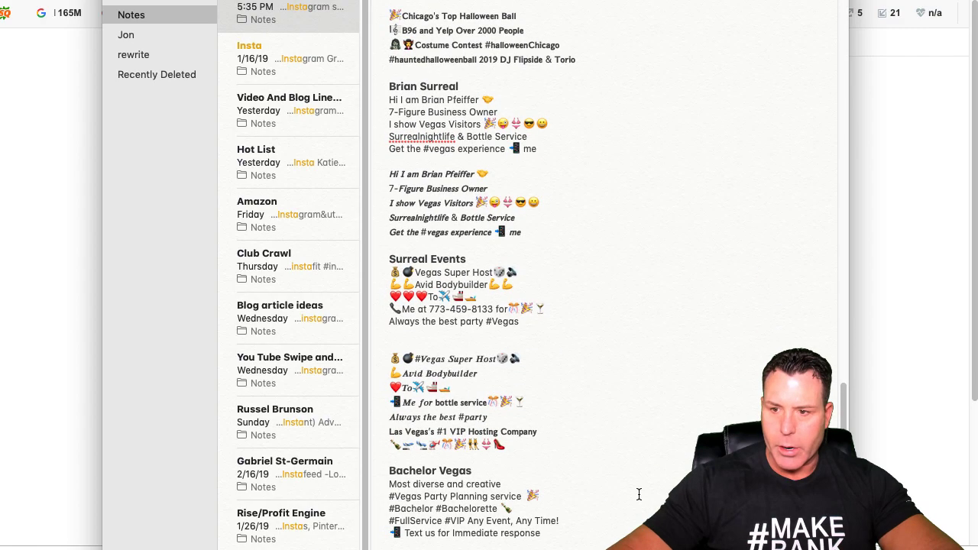
scroll(596, 329, "up", 10)
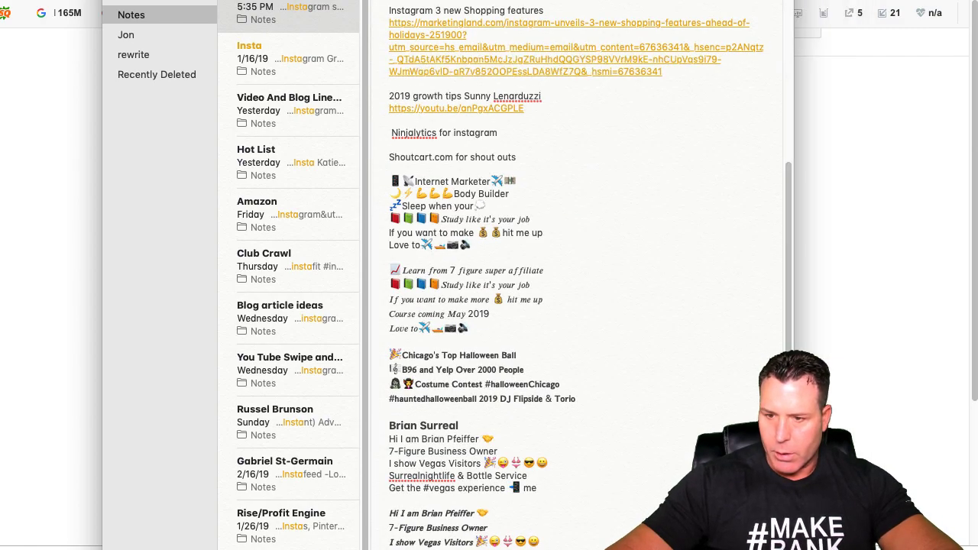
scroll(497, 396, "down", 6)
scroll(497, 396, "down", 12)
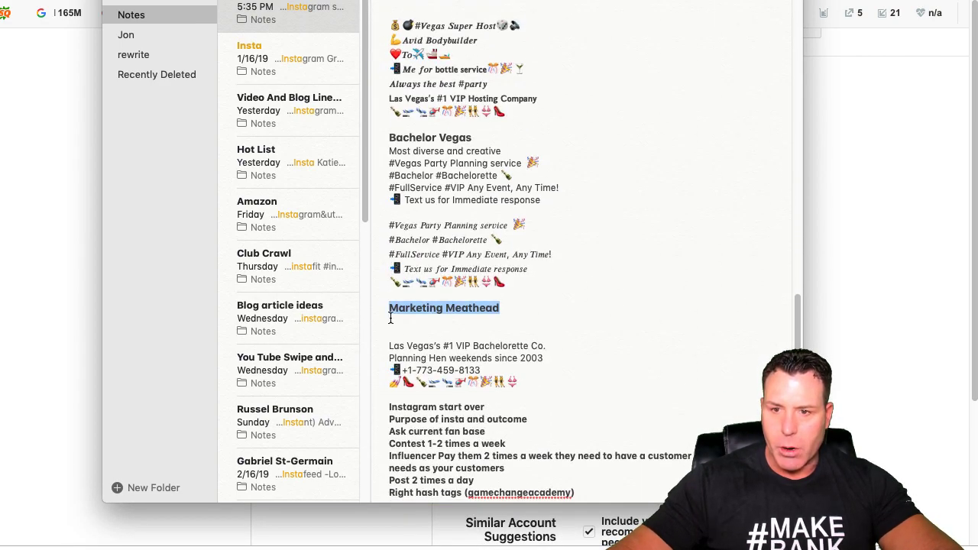
left_click(391, 318)
right_click(391, 321)
left_click(457, 355)
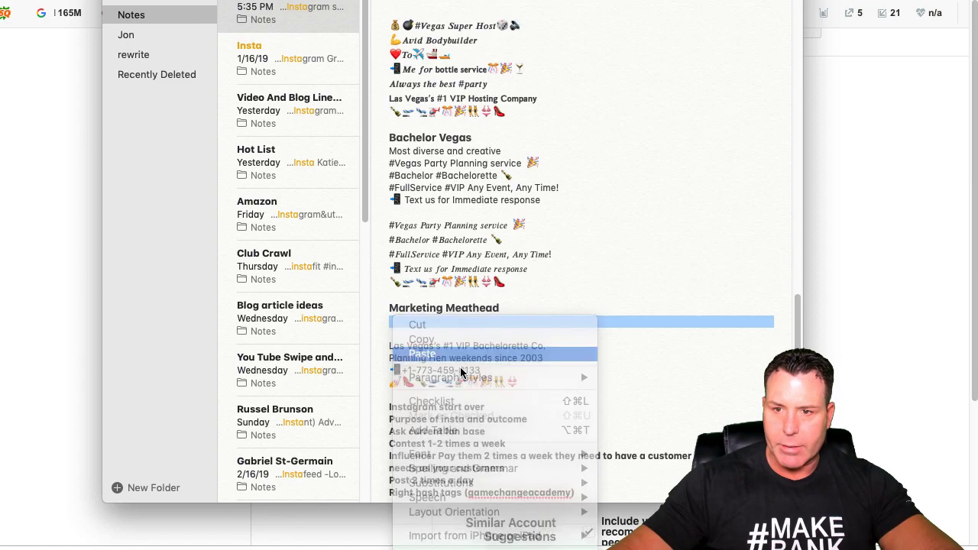
key("Return")
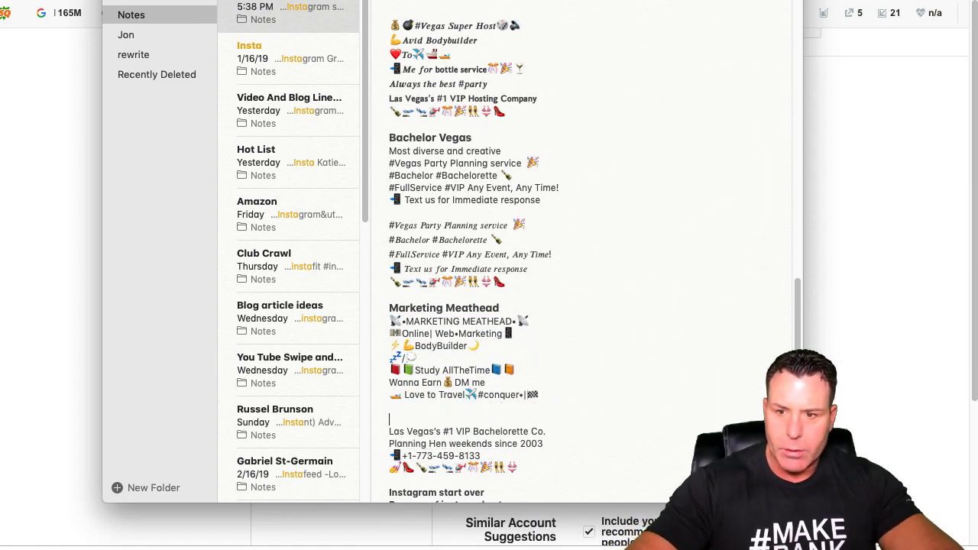
key("Return")
key("Return")
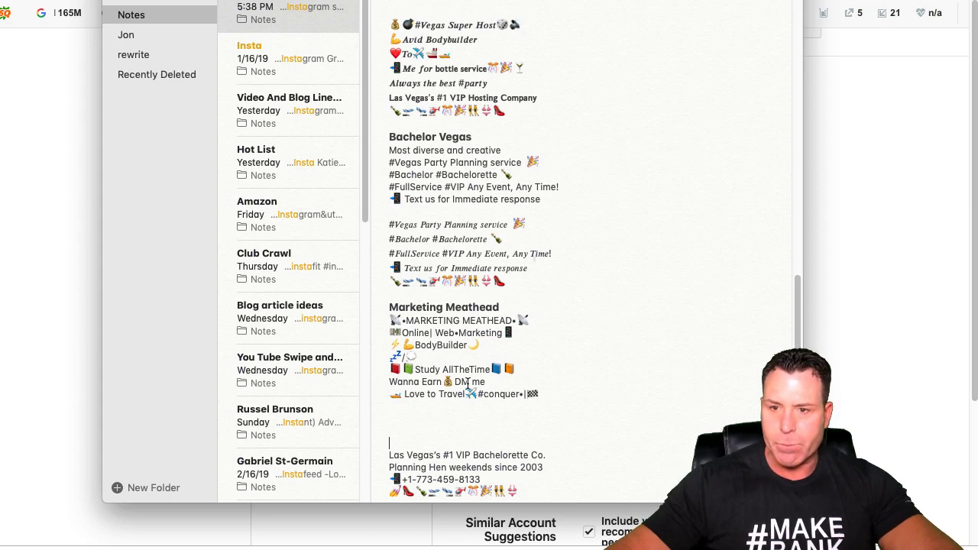
Copy the pasted bio lines from Notes and return to Instagram's Edit Profile form.
left_click_drag(533, 399, 365, 321)
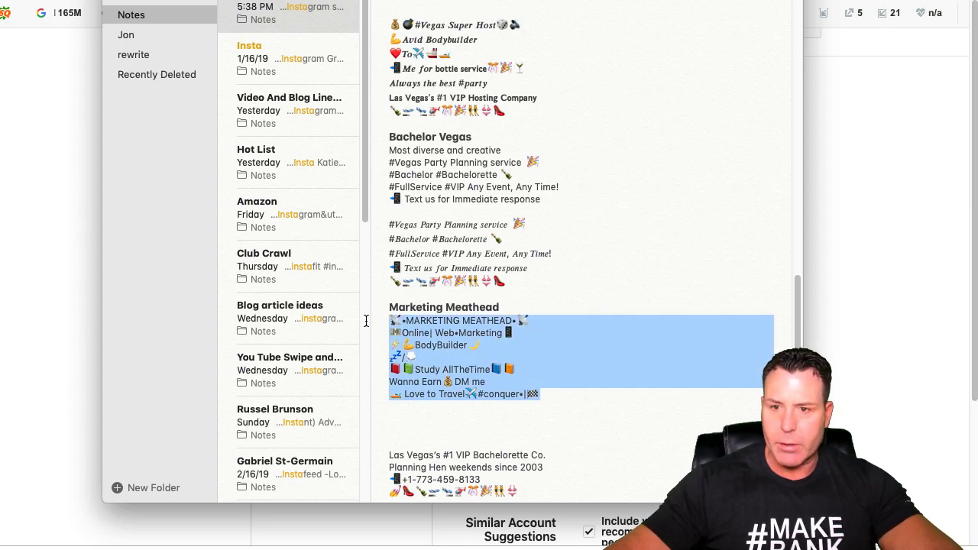
right_click(471, 340)
left_click(498, 399)
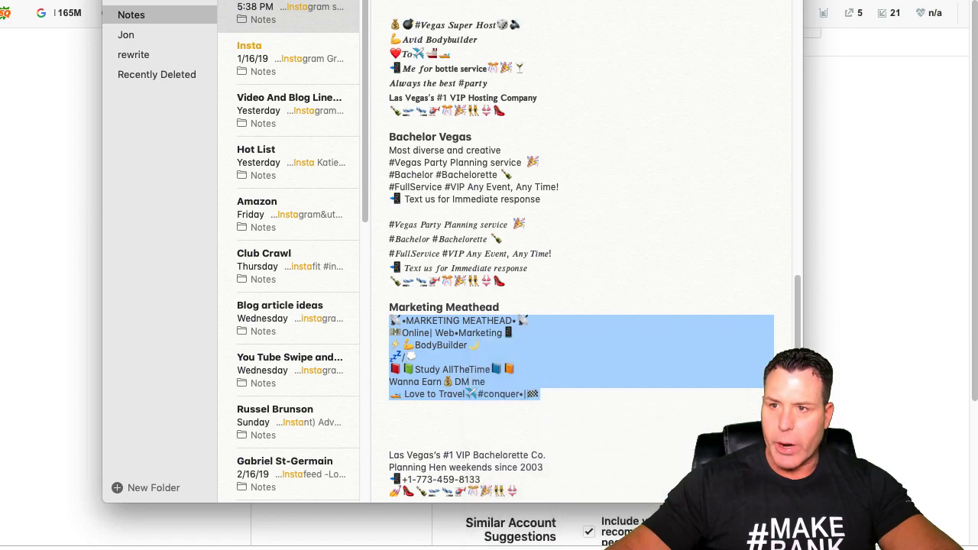
key("super+Tab")
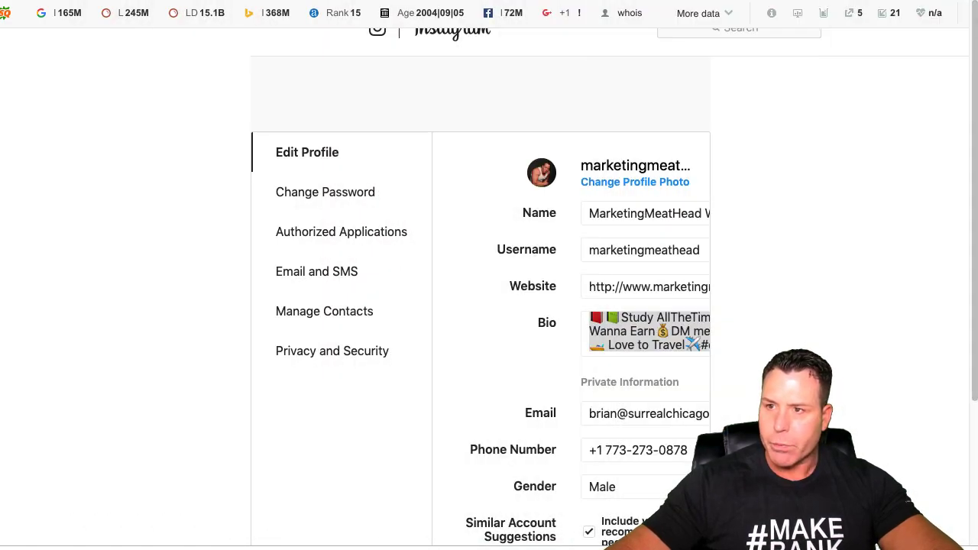
Replace YayText's Vegas party sample text in Your Text with the copied Instagram bio.
left_click(151, 4)
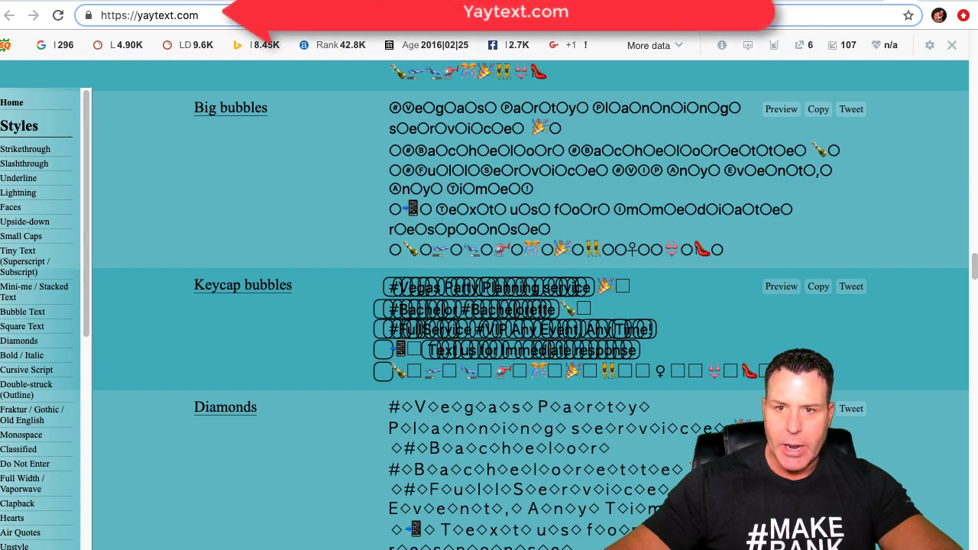
scroll(409, 175, "up", 20)
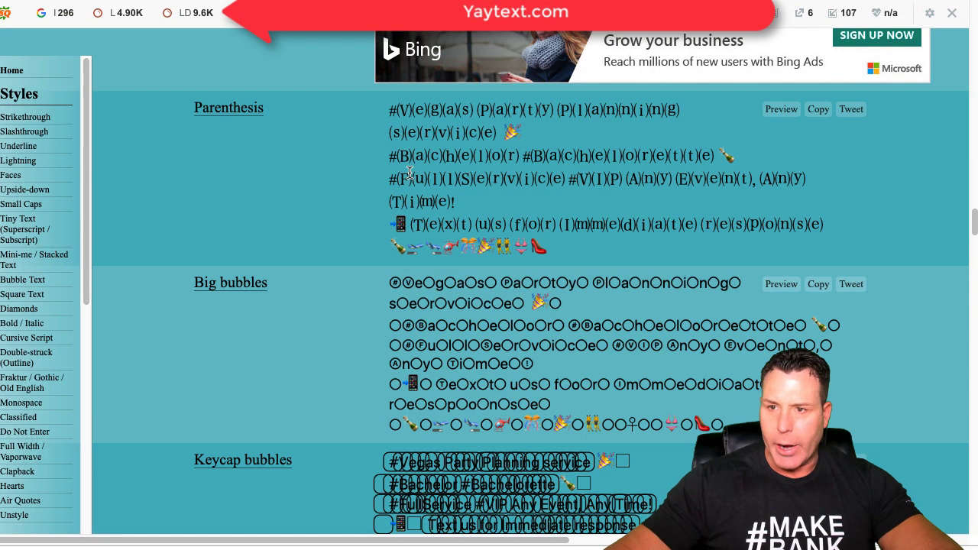
scroll(433, 188, "up", 10)
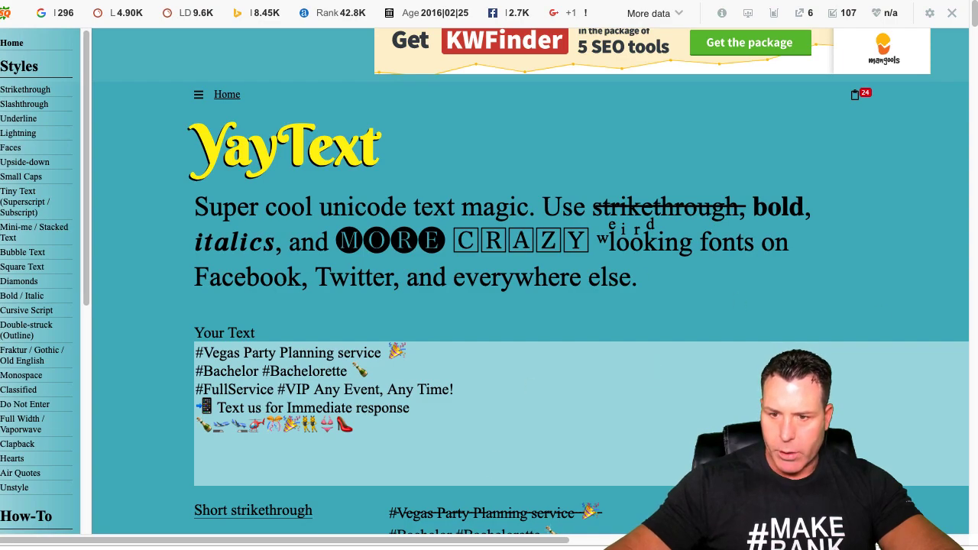
scroll(474, 496, "right", 5)
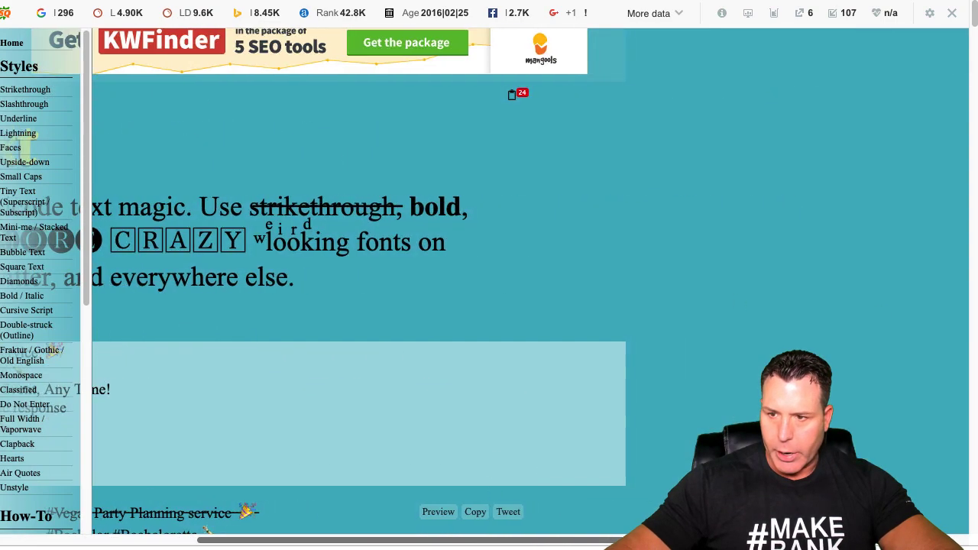
left_click_drag(93, 353, 186, 454)
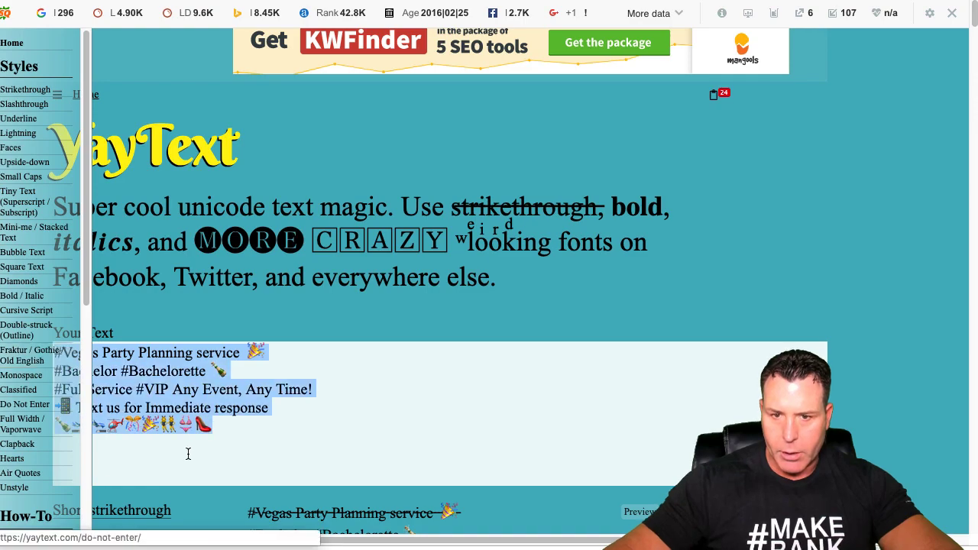
right_click(157, 385)
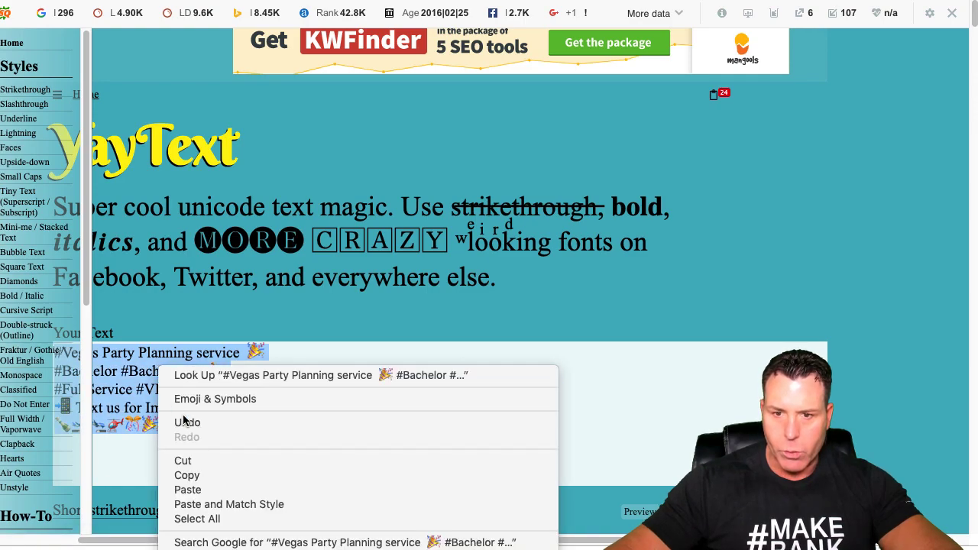
left_click(187, 490)
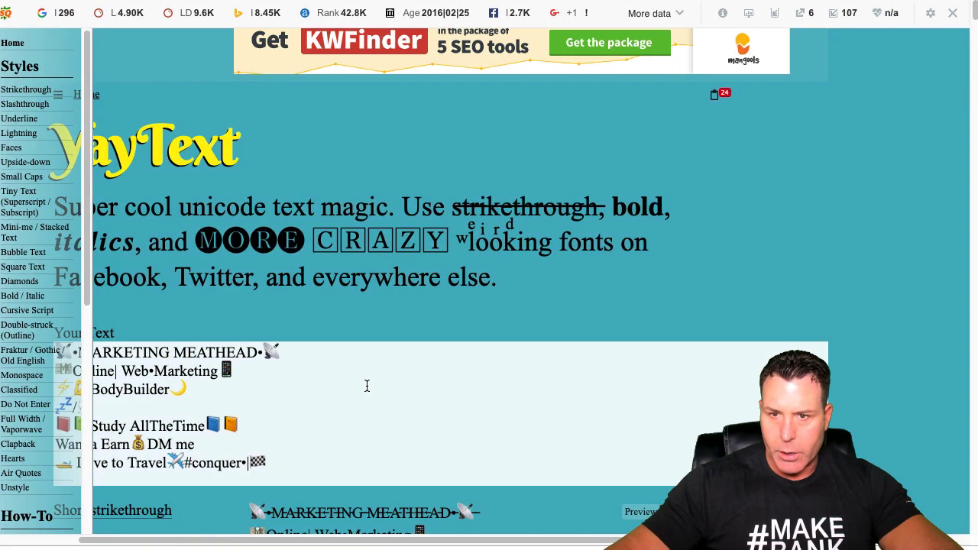
Copy the bio's Italic (serif) rendering from YayText's style list.
scroll(369, 390, "down", 4)
scroll(371, 394, "down", 10)
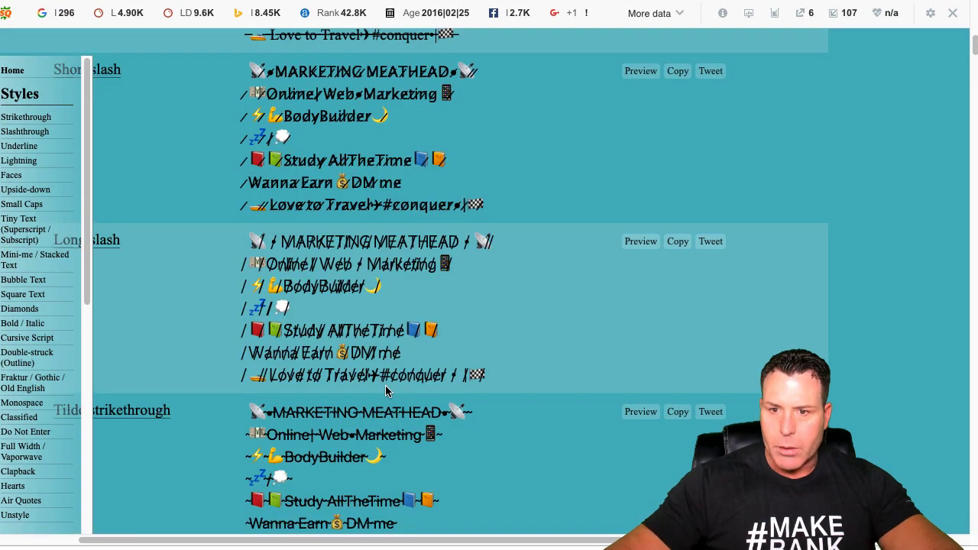
scroll(383, 389, "down", 15)
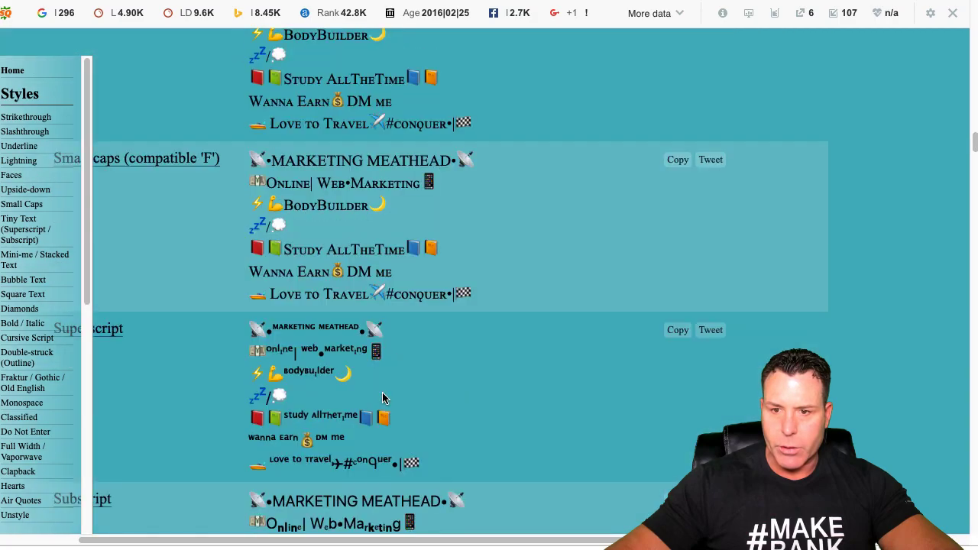
scroll(383, 398, "down", 15)
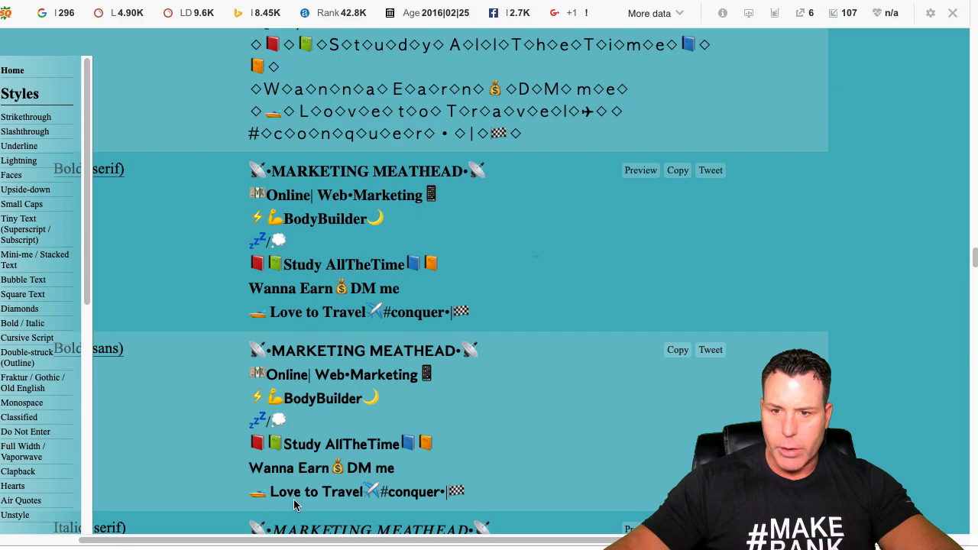
scroll(366, 321, "down", 5)
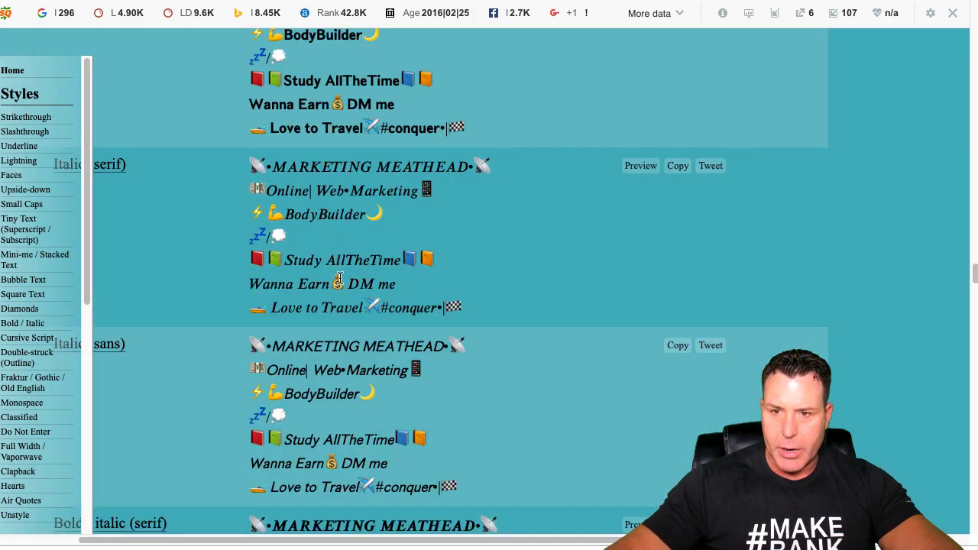
scroll(330, 261, "down", 1)
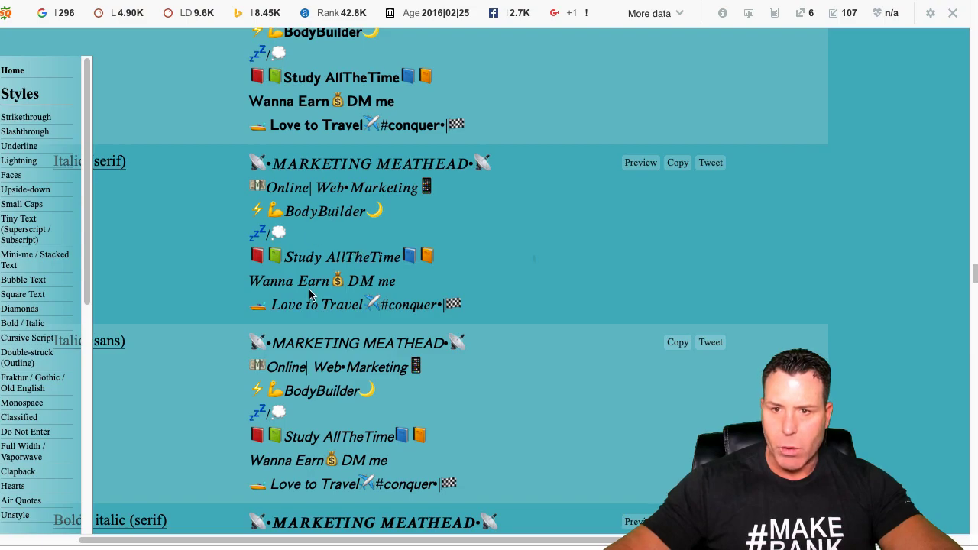
left_click(679, 162)
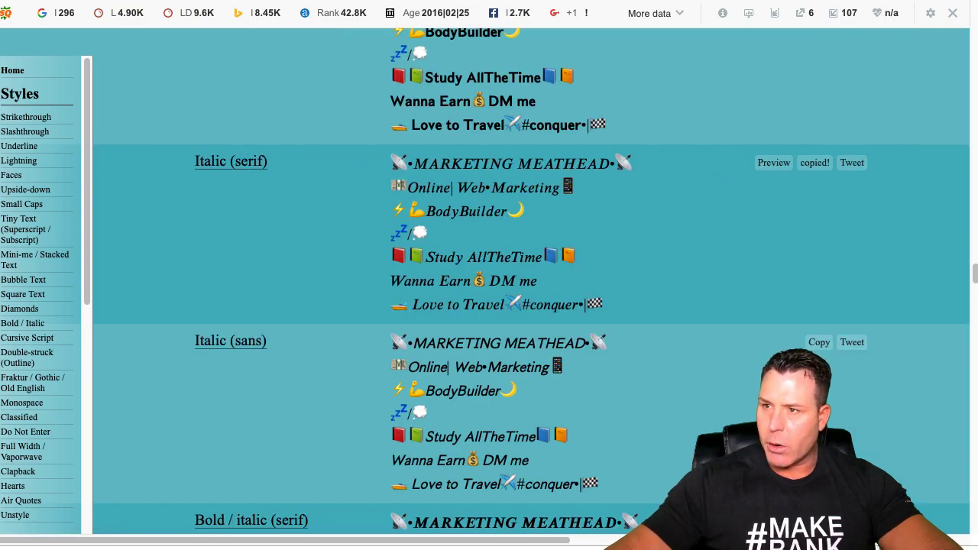
key("super+Tab")
Paste the italic bio below the plain one and join the 💤 line onto the BodyBuilder line.
left_click(393, 420)
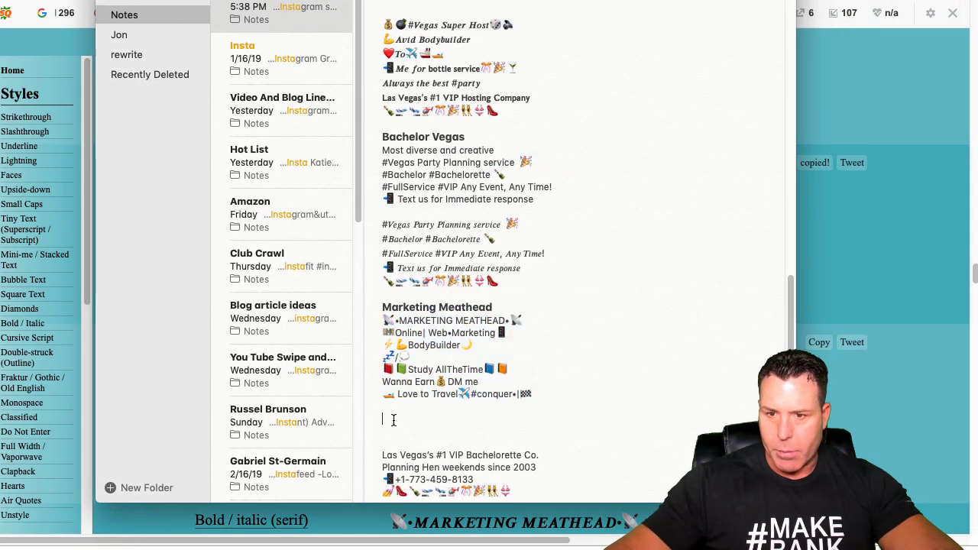
right_click(393, 420)
left_click(418, 453)
scroll(561, 434, "down", 5)
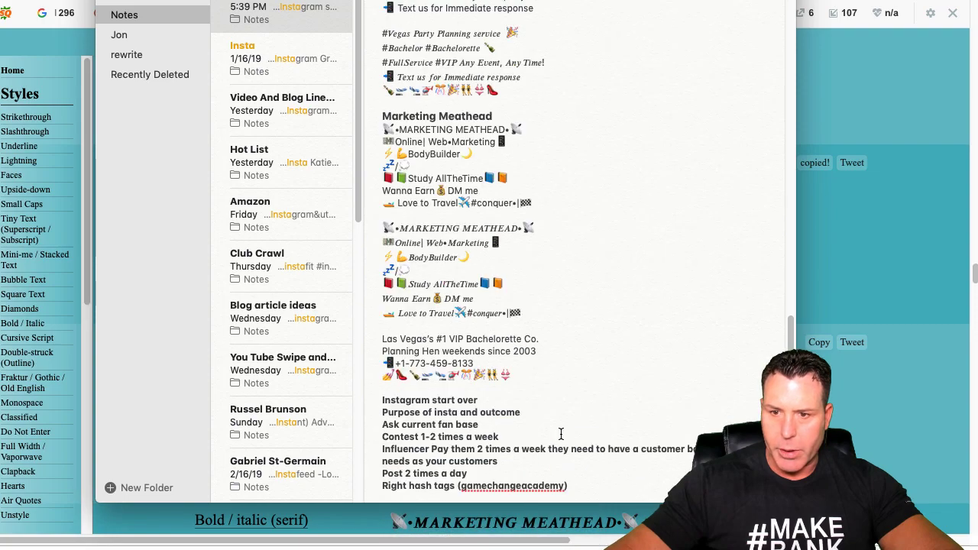
scroll(585, 393, "down", 4)
scroll(584, 393, "up", 1)
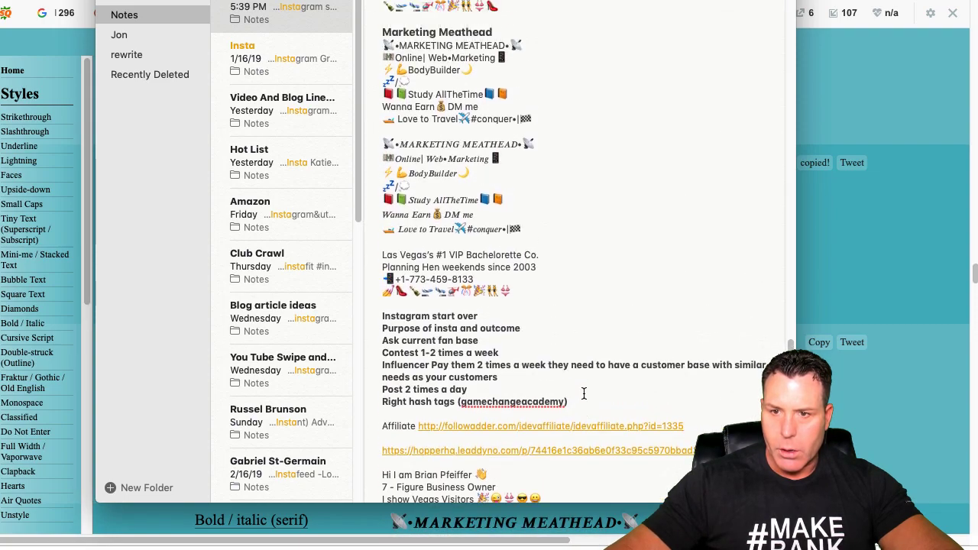
scroll(509, 300, "up", 2)
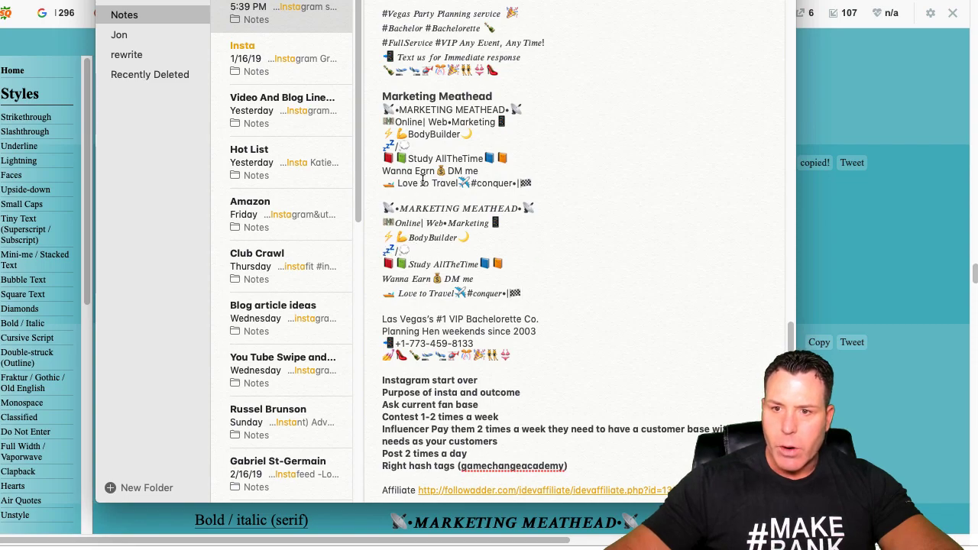
key("BackSpace")
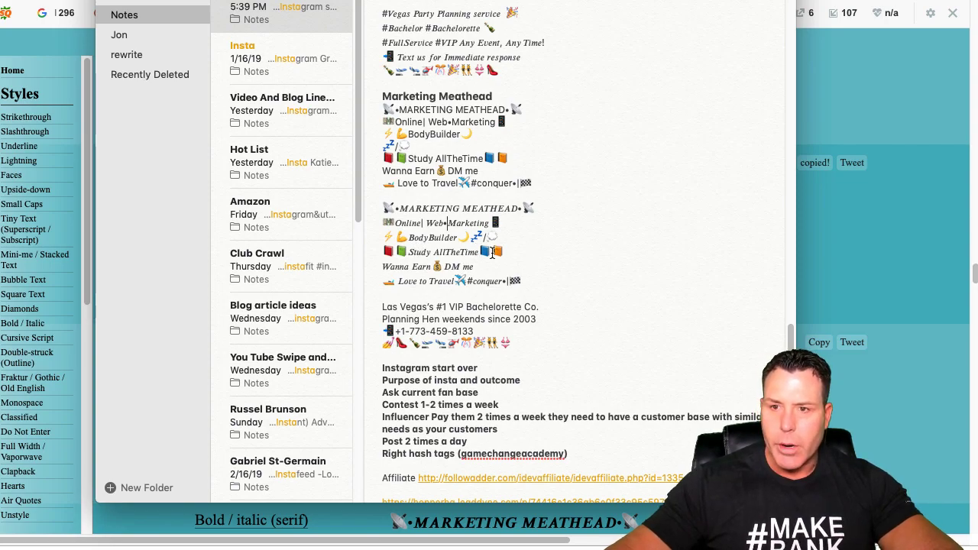
Space out 'Study AllTheTime' so it reads 'Study All The Time'.
left_click(446, 252)
left_click(464, 251)
left_click(513, 262)
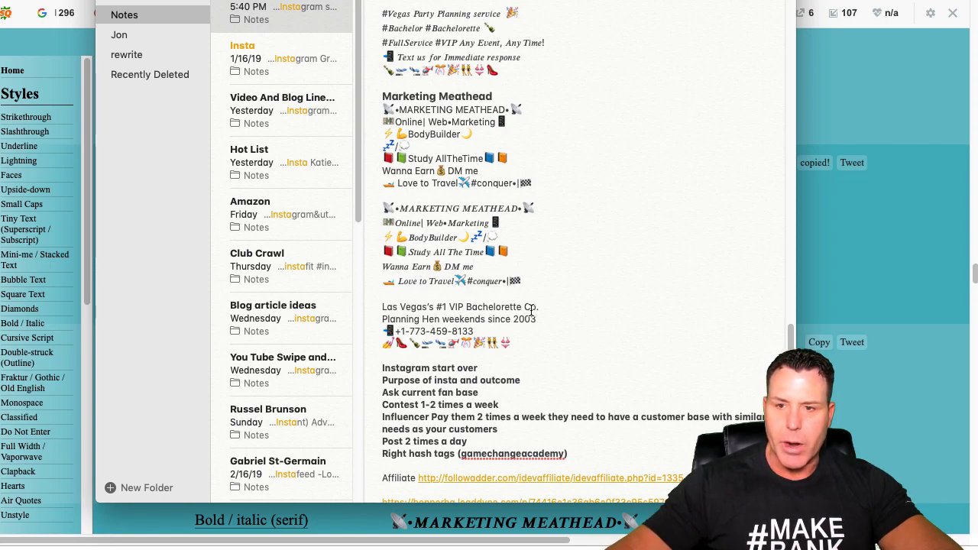
Add a space before #conquer and replace the bullet after it with a space.
left_click(467, 281)
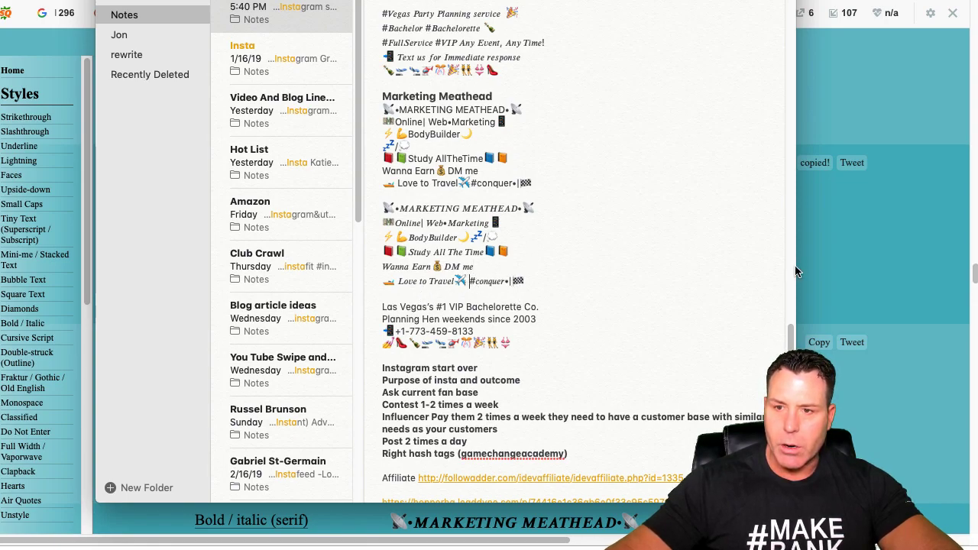
key("Right")
key("Right")
key("Right")
key("Right")
key("Right")
key("Right")
key("Right")
key("Right")
key("Right")
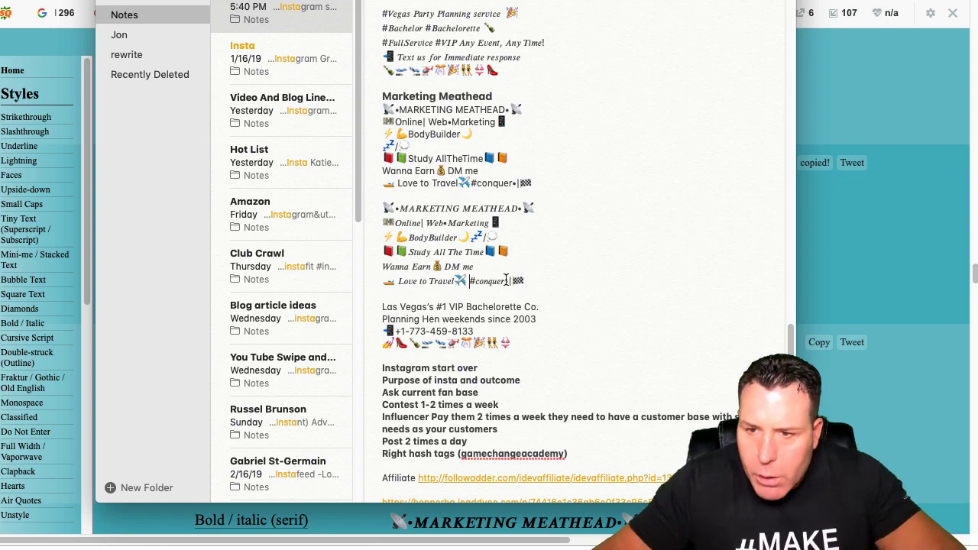
key("BackSpace")
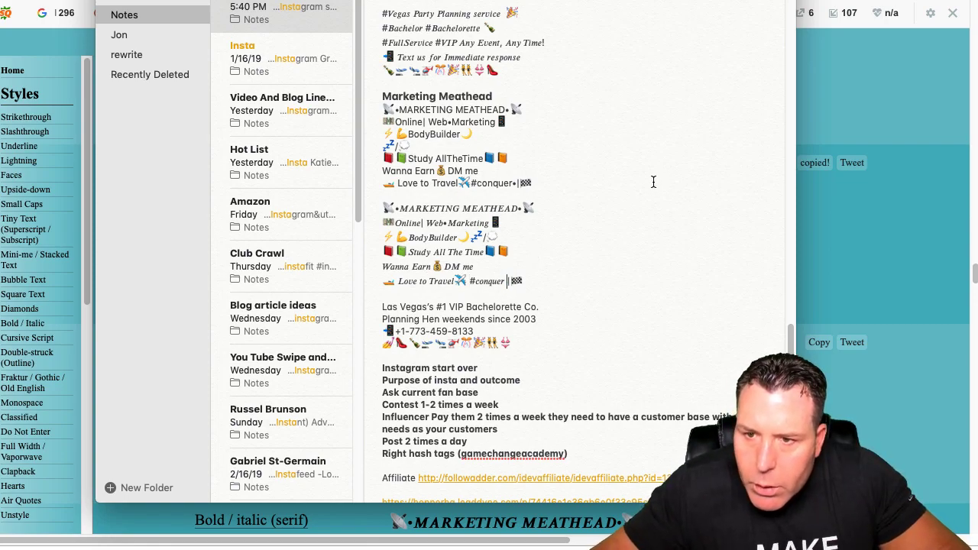
type("+")
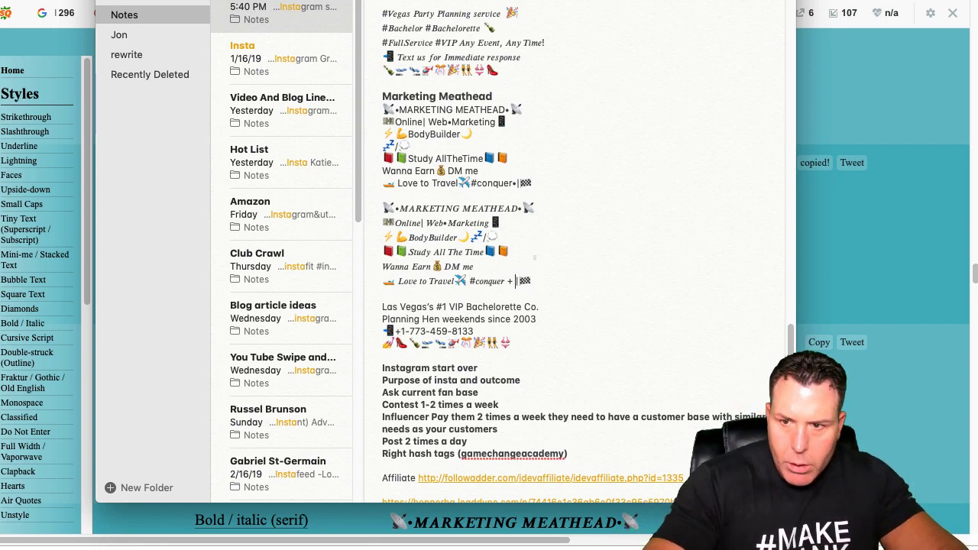
key("BackSpace")
key("BackSpace")
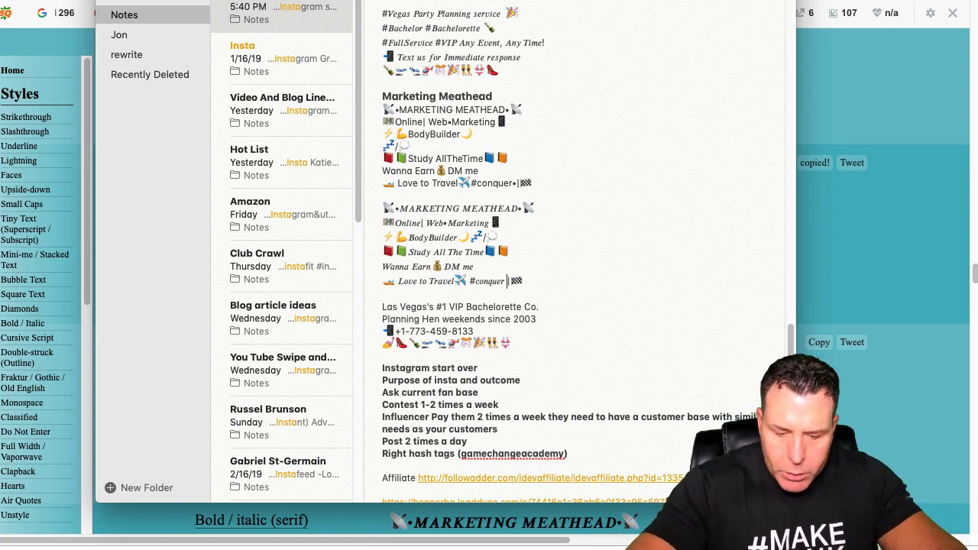
type("8")
key("BackSpace")
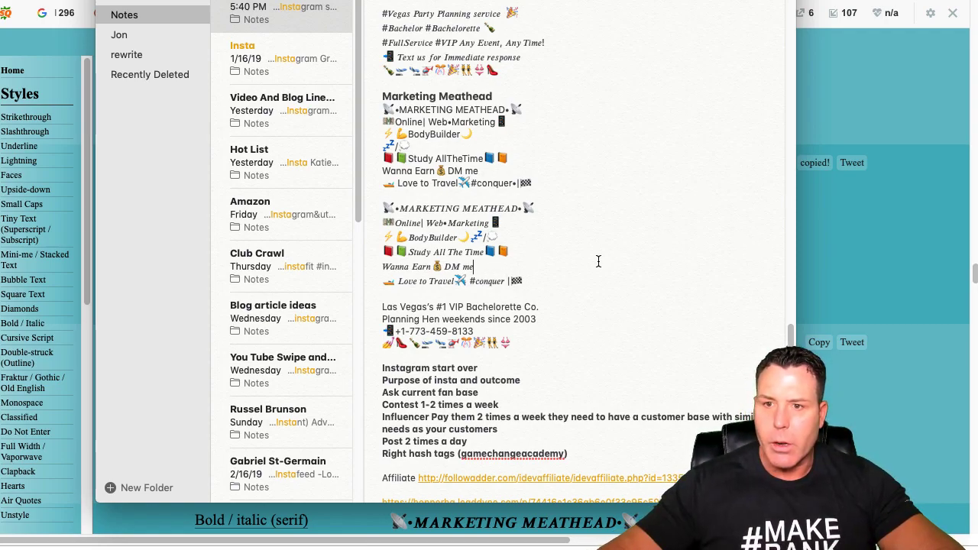
Copy the tidied italic bio block from Notes and return to Instagram's Edit Profile page.
scroll(508, 284, "down", 1)
left_click_drag(508, 284, 383, 207)
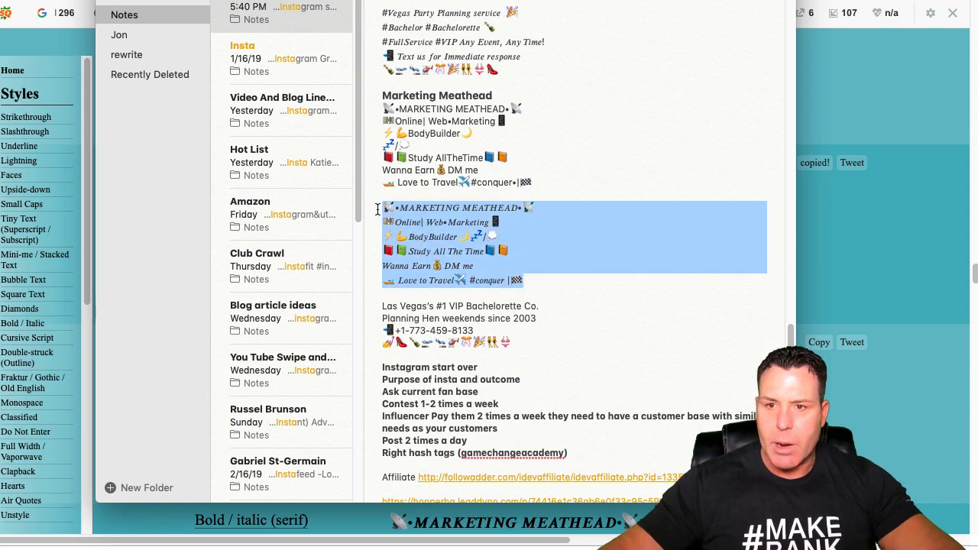
right_click(419, 234)
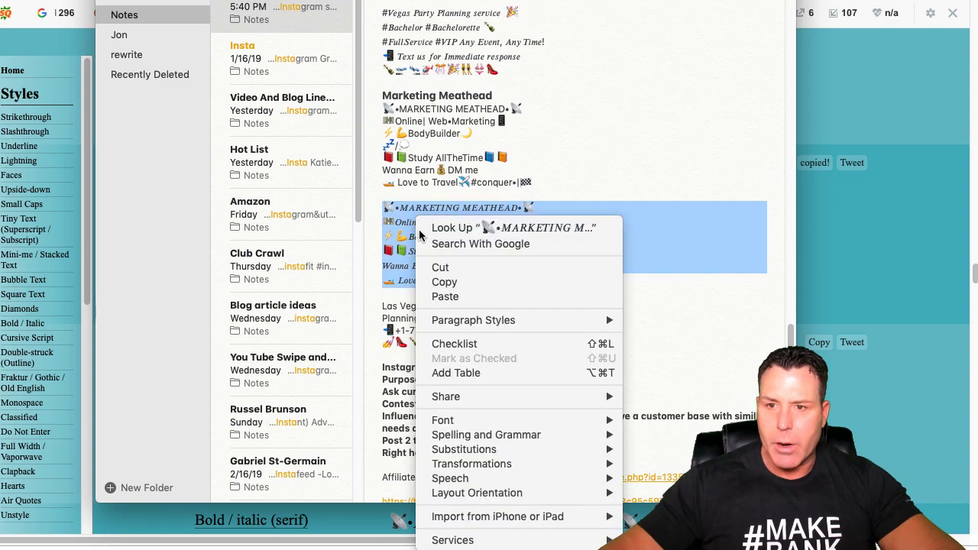
left_click(443, 282)
key("super+Tab")
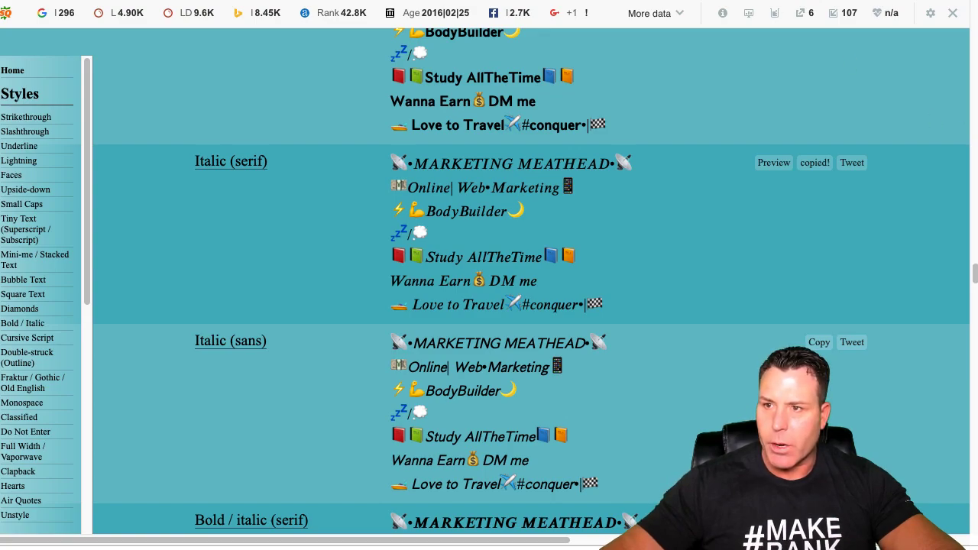
key("ctrl+Tab")
Replace the Instagram Bio with the italic serif version and submit the profile.
left_click(639, 350)
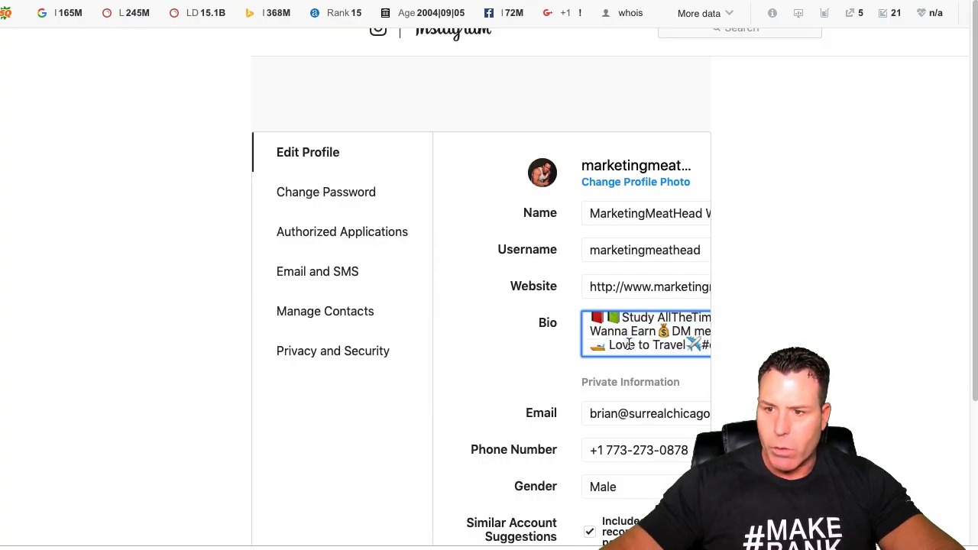
key("super+a")
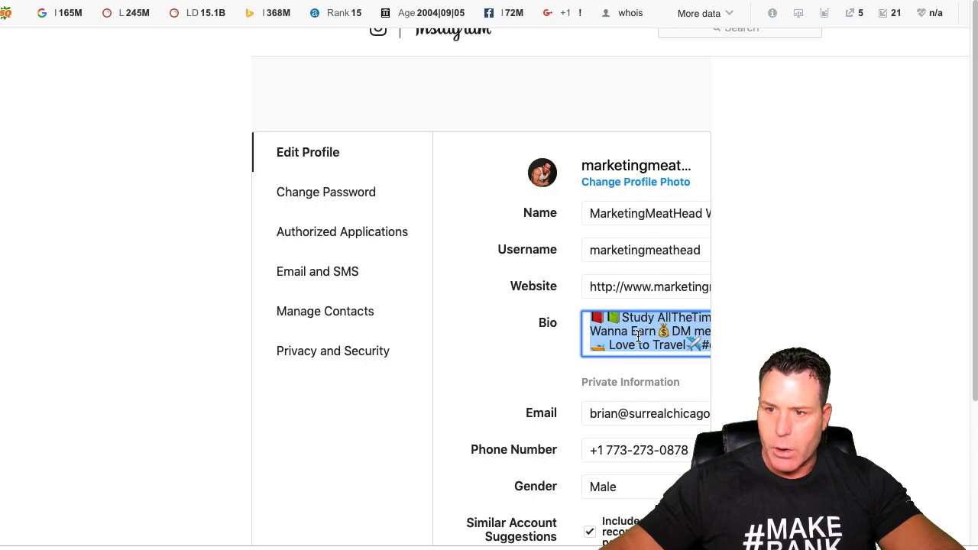
key("super+v")
key("super+z")
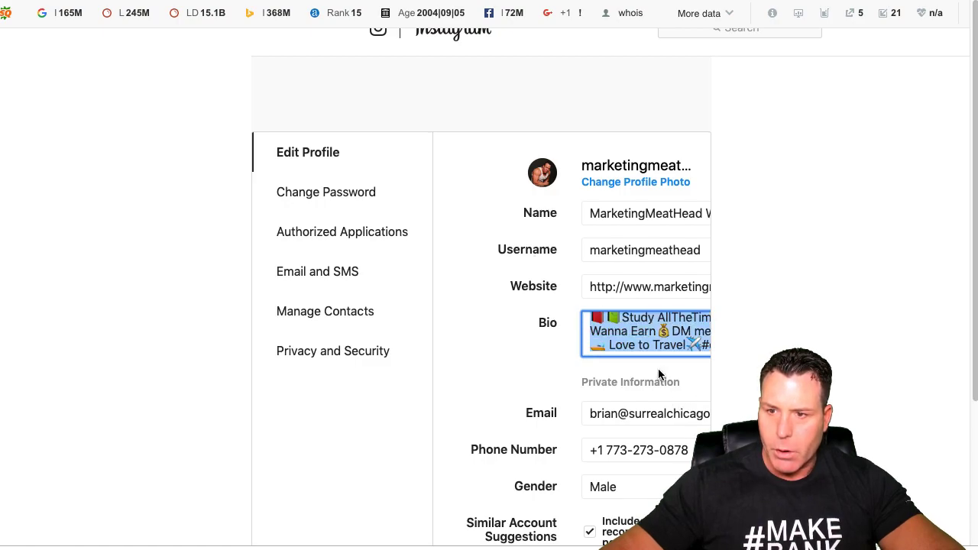
right_click(650, 335)
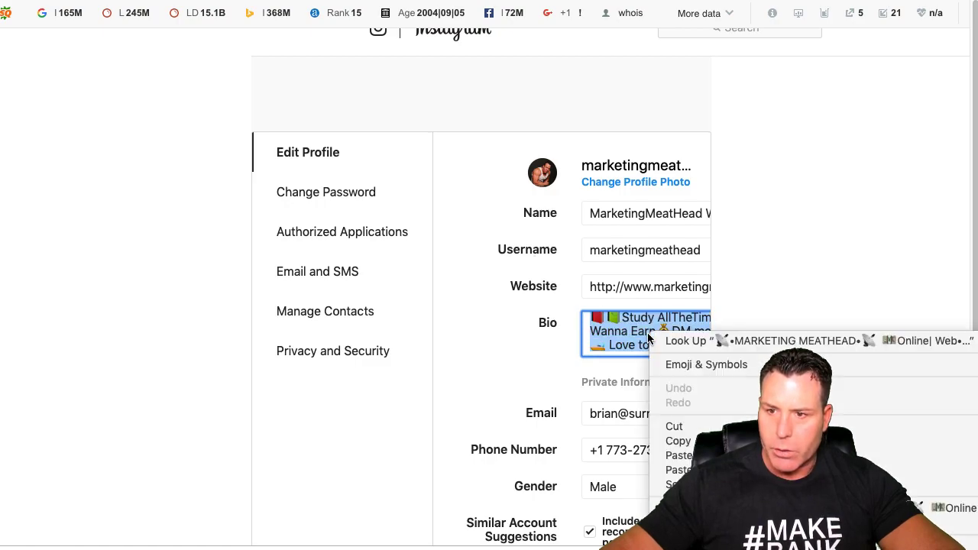
left_click(679, 455)
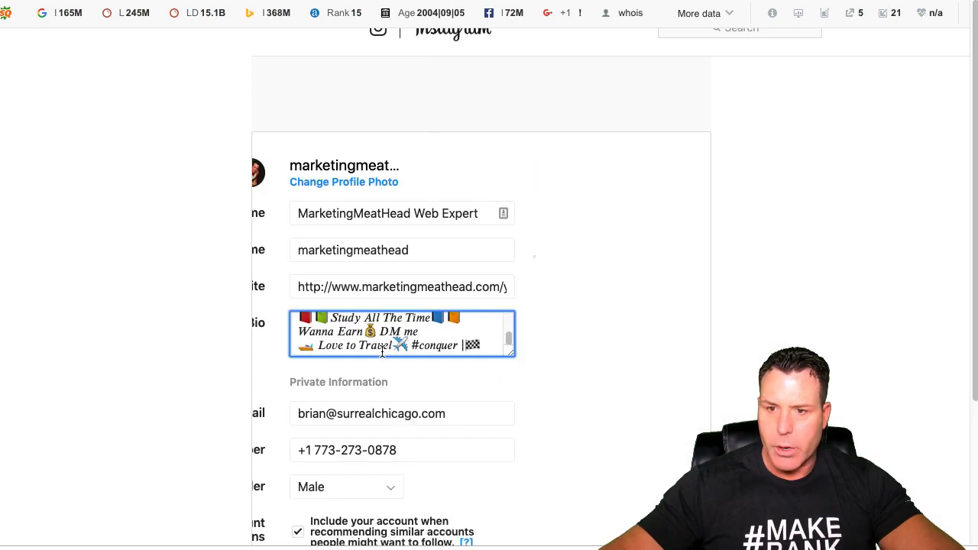
scroll(382, 352, "down", 5)
left_click(316, 397)
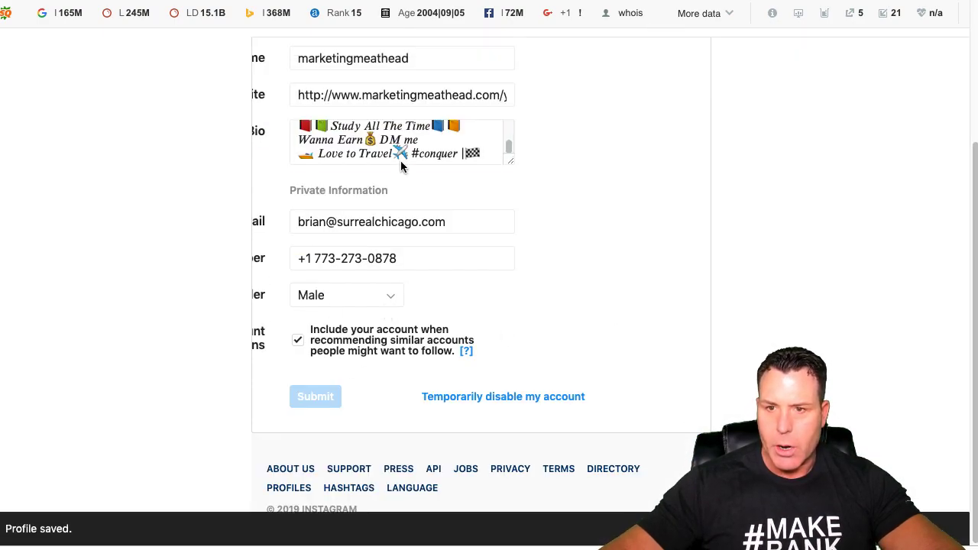
scroll(590, 273, "up", 5)
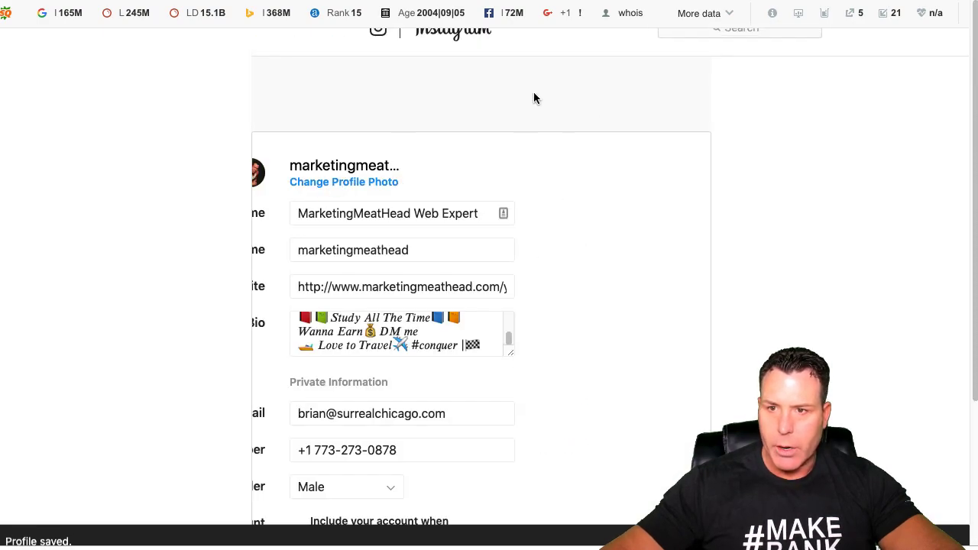
Go via the home feed to the account's profile page and view the new italic bio.
left_click(378, 29)
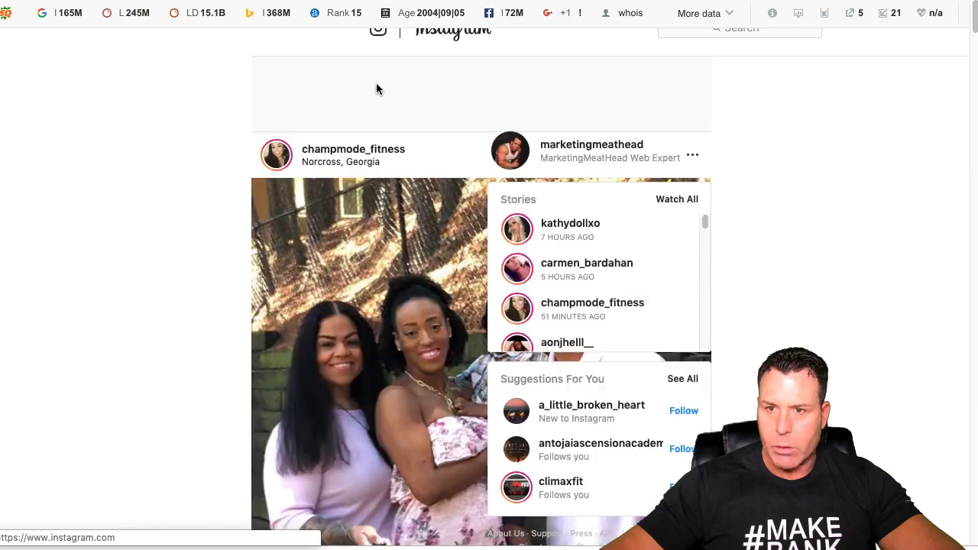
left_click(589, 146)
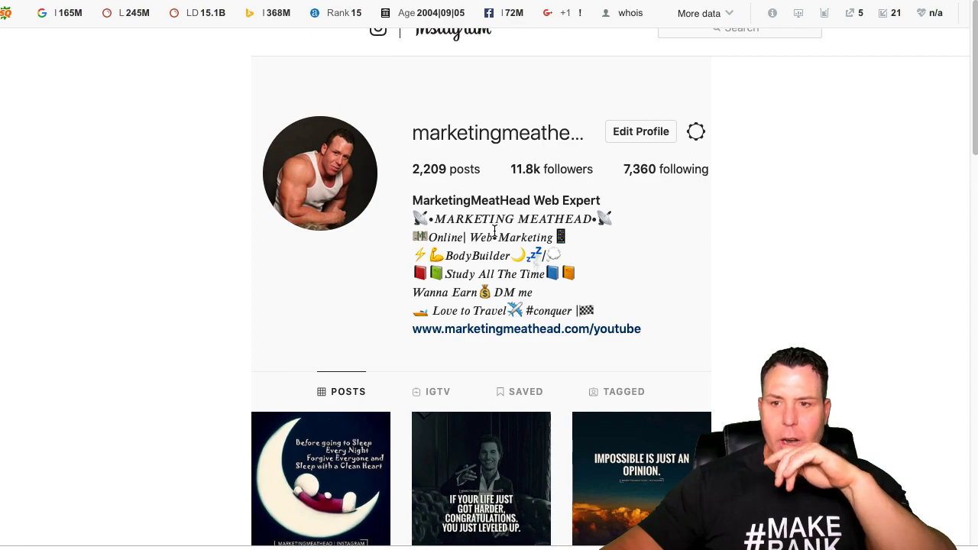
scroll(470, 234, "down", 1)
scroll(470, 233, "down", 1)
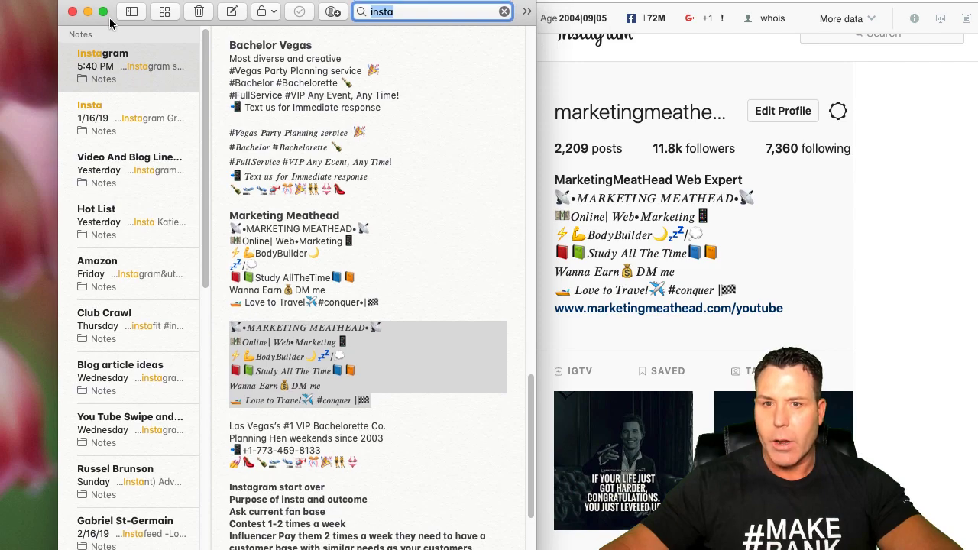
Nudge the Notes window aside and bring YayText's fancy-text styles page to the front.
left_click_drag(109, 21, 115, 29)
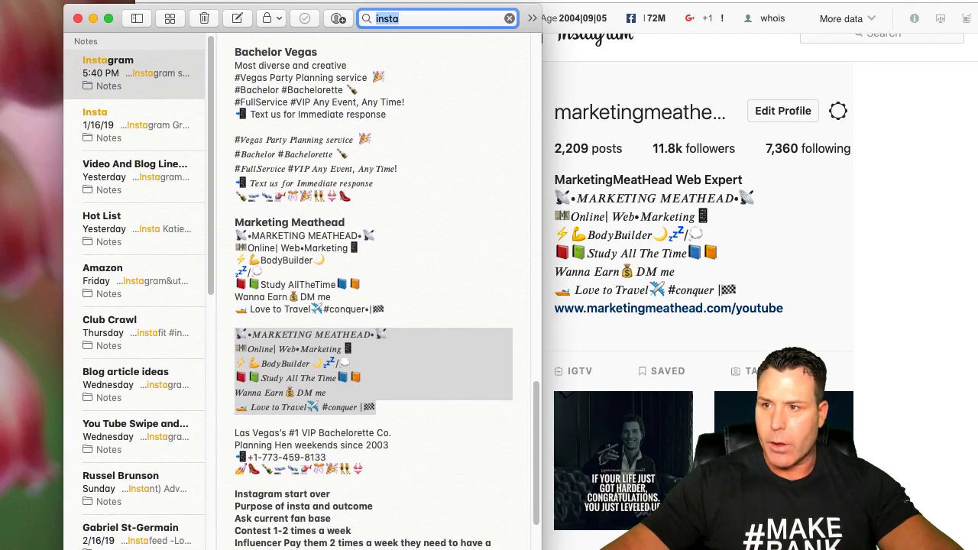
key("super+Tab")
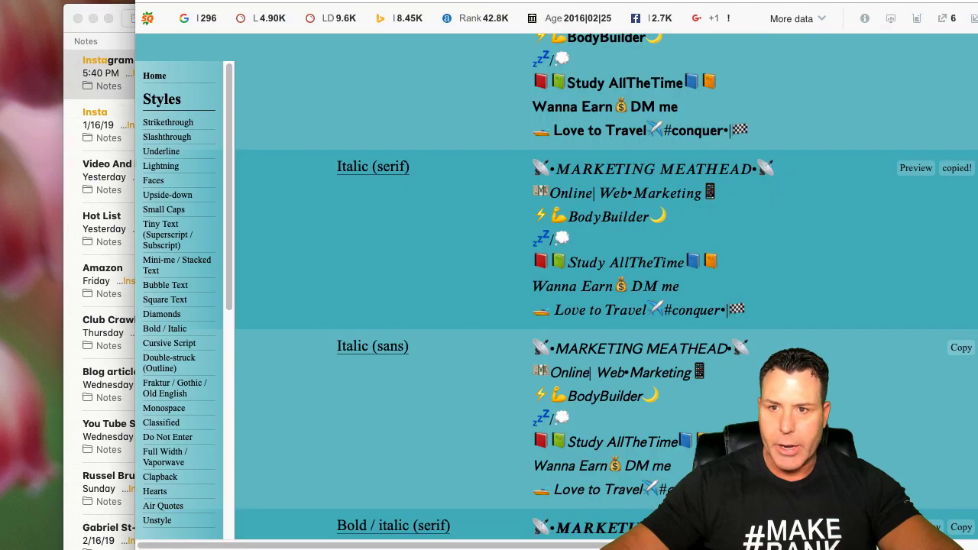